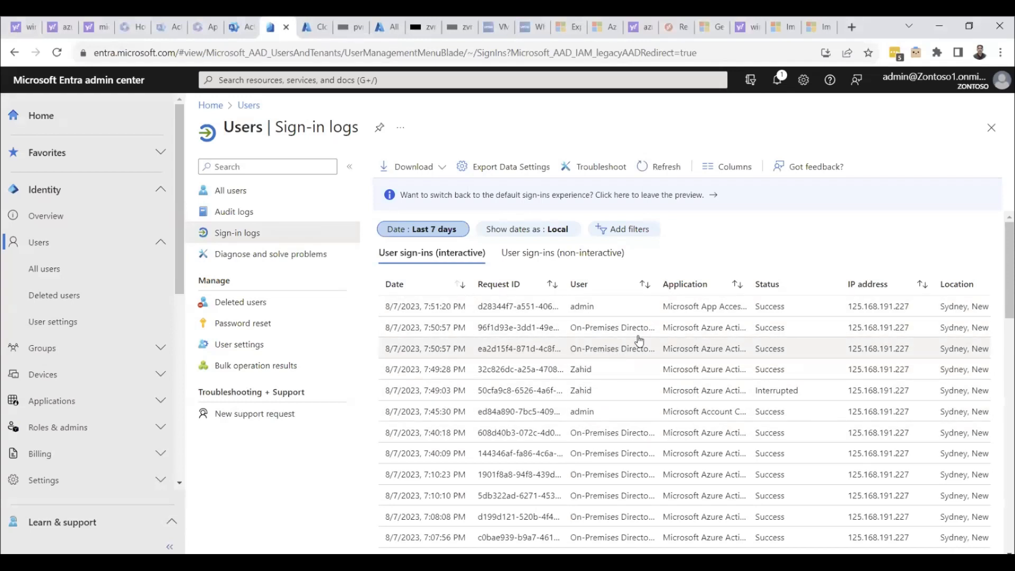
Look through the interactive user sign-in logs, including the status, IP address, location, Conditional Access and authentication requirement columns.
scroll(639, 373, down, 2)
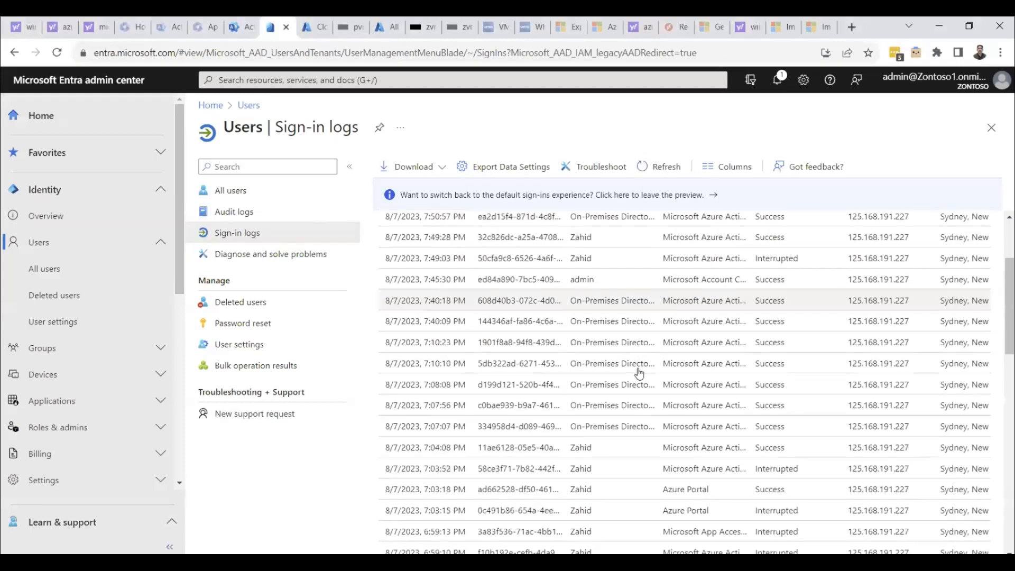
scroll(639, 373, down, 5)
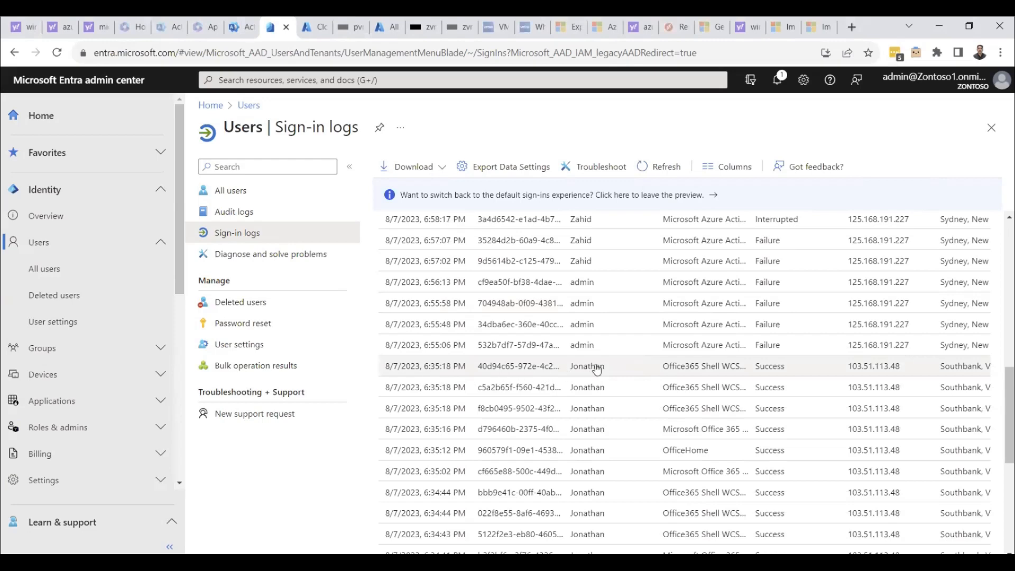
scroll(627, 362, down, 3)
scroll(633, 358, down, 3)
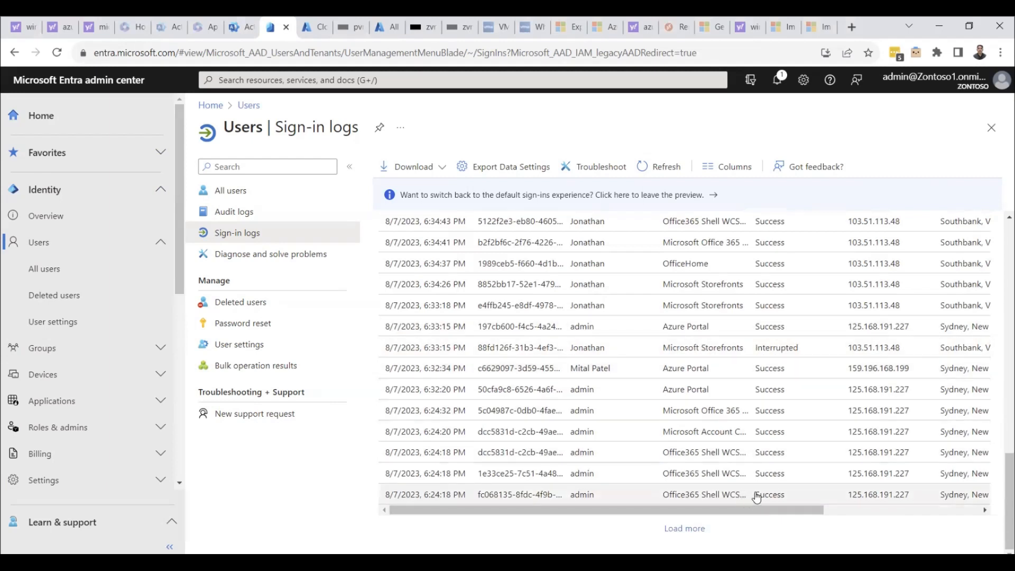
drag(758, 509, 914, 510)
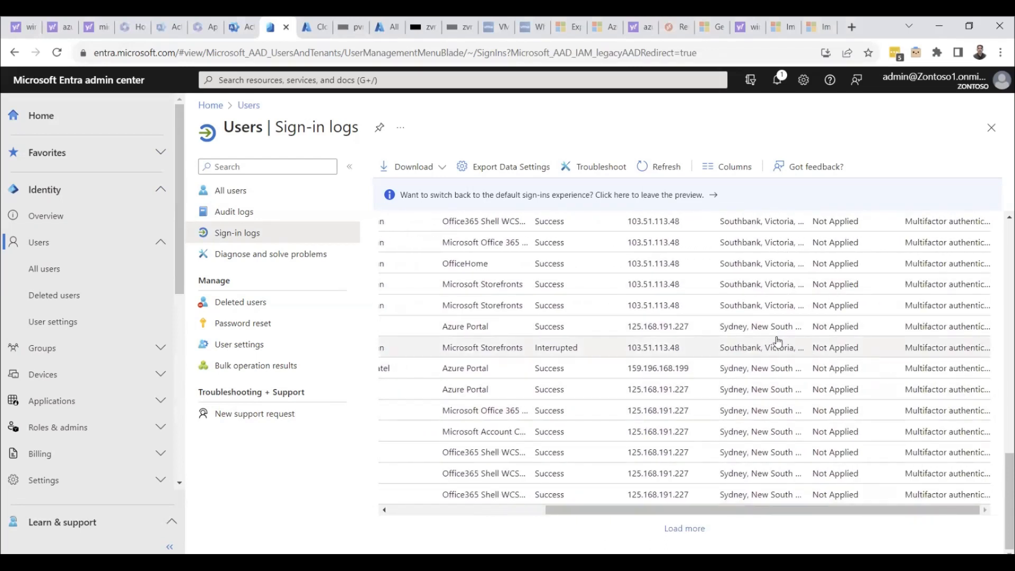
scroll(749, 265, up, 10)
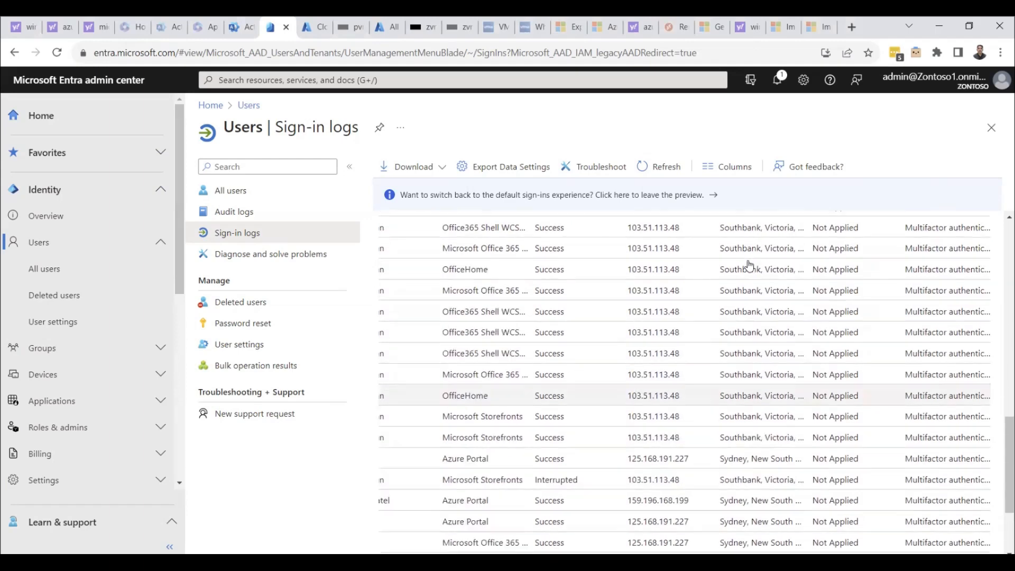
scroll(761, 280, up, 4)
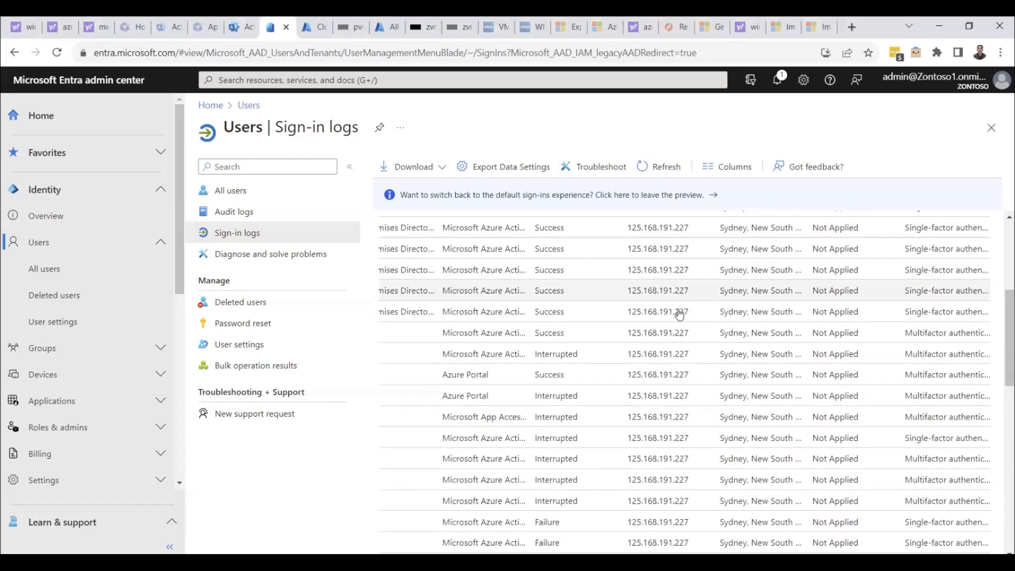
scroll(737, 328, up, 6)
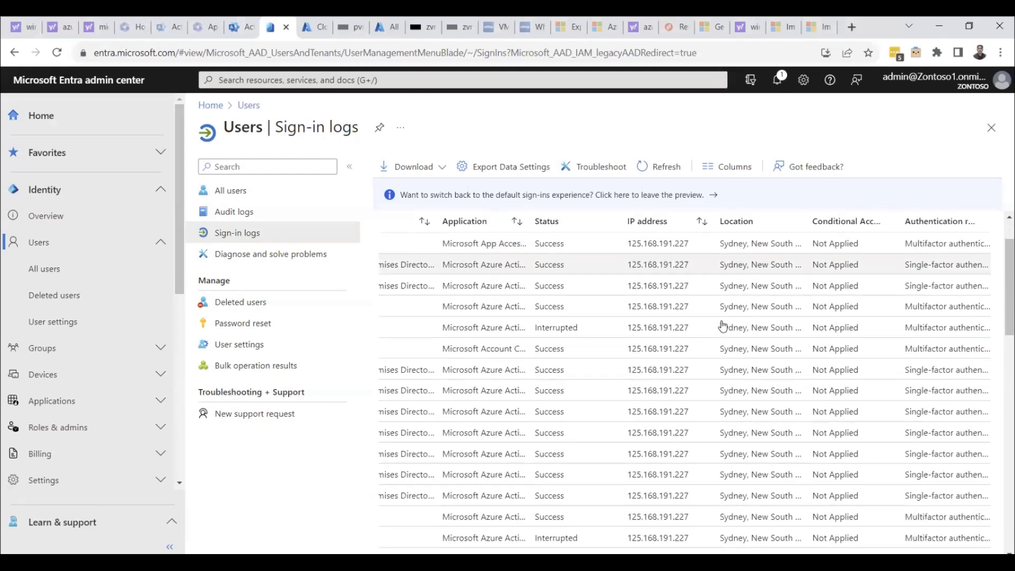
scroll(629, 357, down, 10)
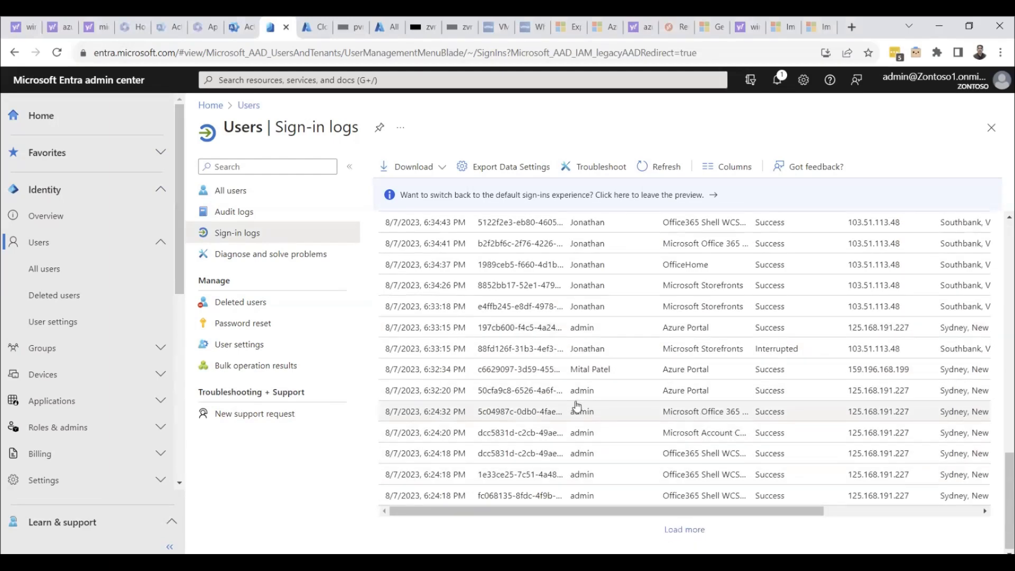
scroll(560, 399, up, 6)
scroll(579, 310, up, 4)
scroll(584, 417, up, 3)
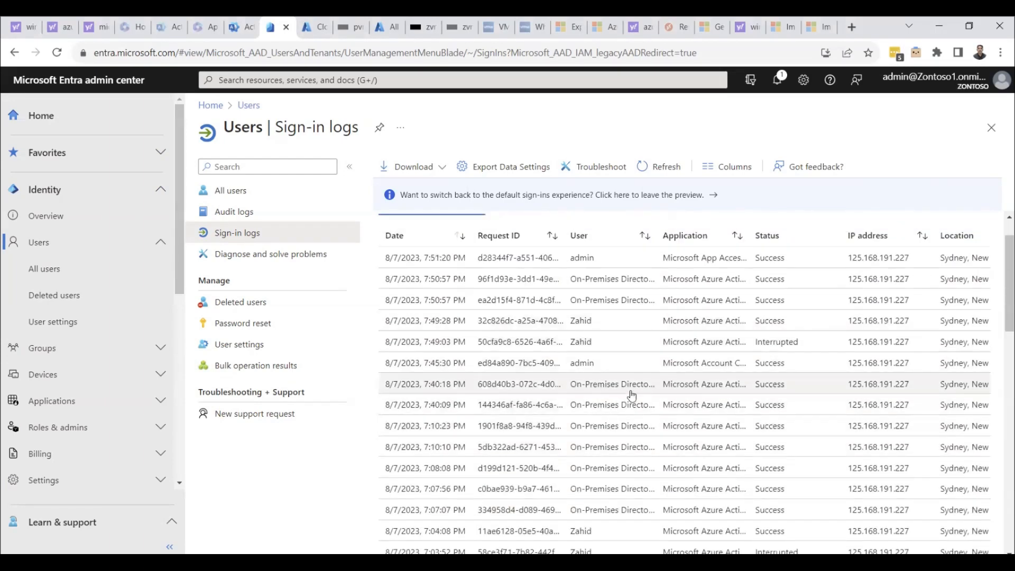
scroll(624, 412, up, 2)
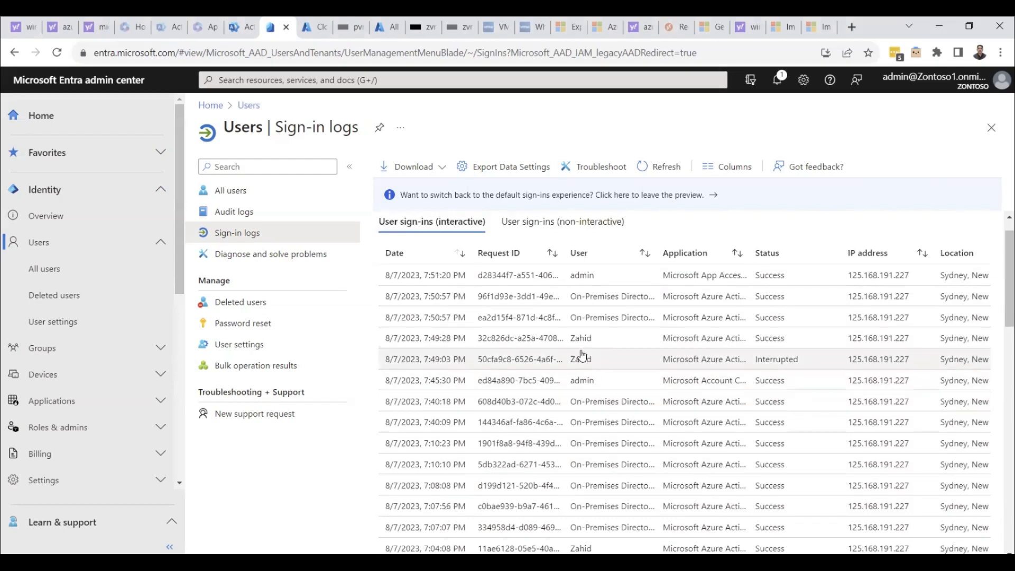
Examine the 7:40:18 PM synchronization account sign-in's basic info, location, device, authentication, Conditional Access and report-only details.
click(580, 437)
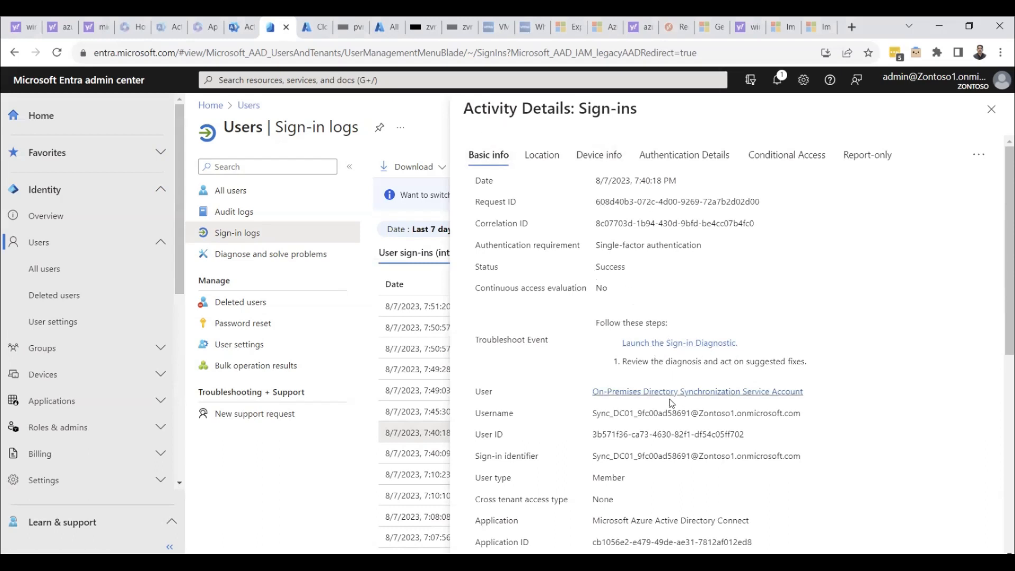
scroll(743, 345, down, 8)
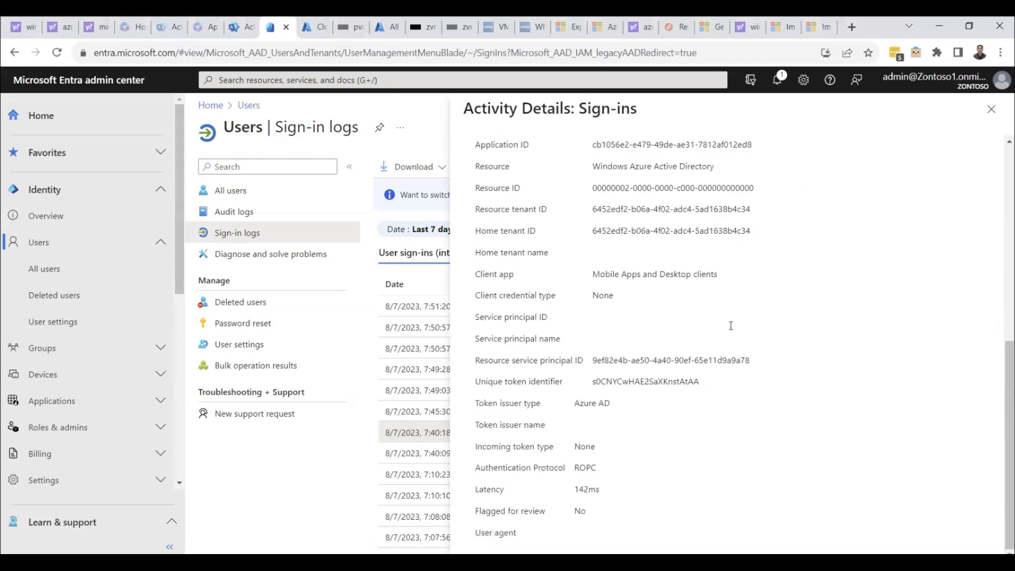
scroll(728, 326, up, 10)
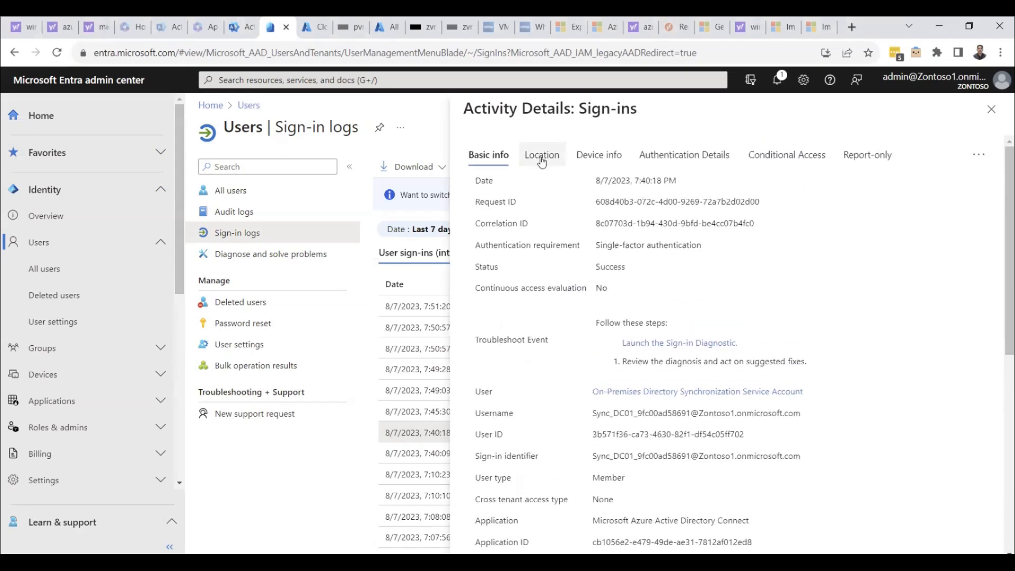
click(545, 159)
click(599, 160)
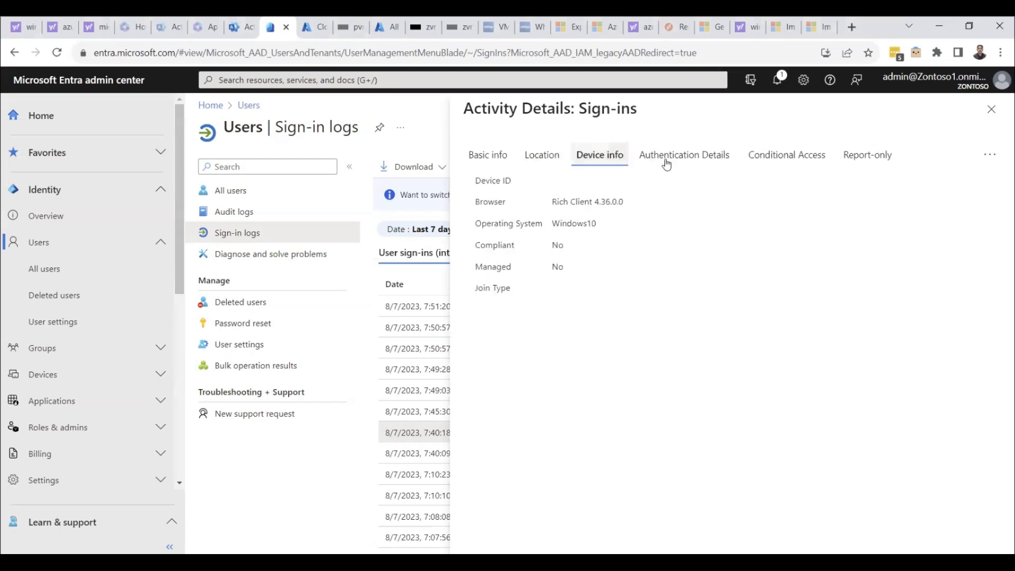
click(676, 162)
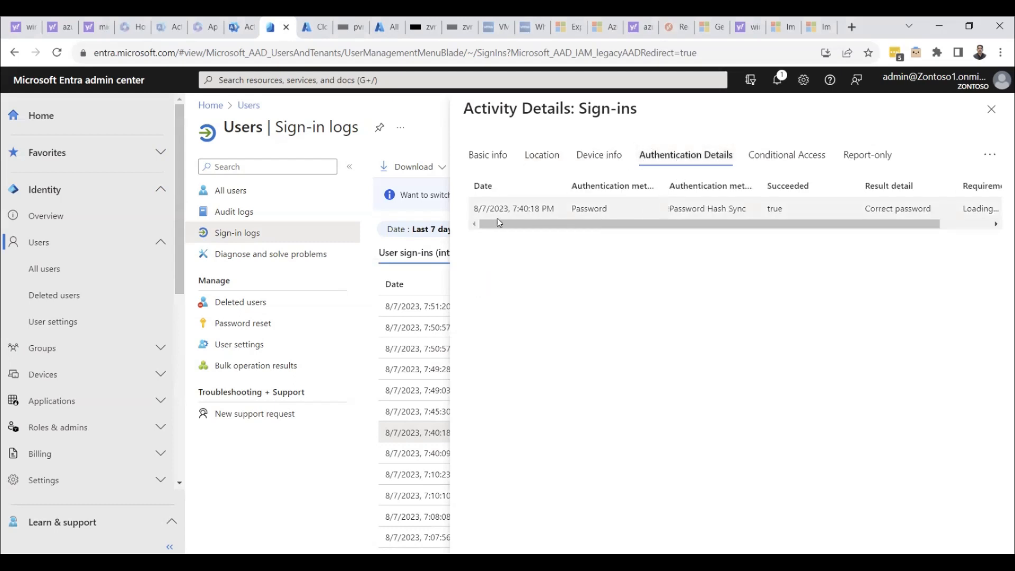
click(781, 158)
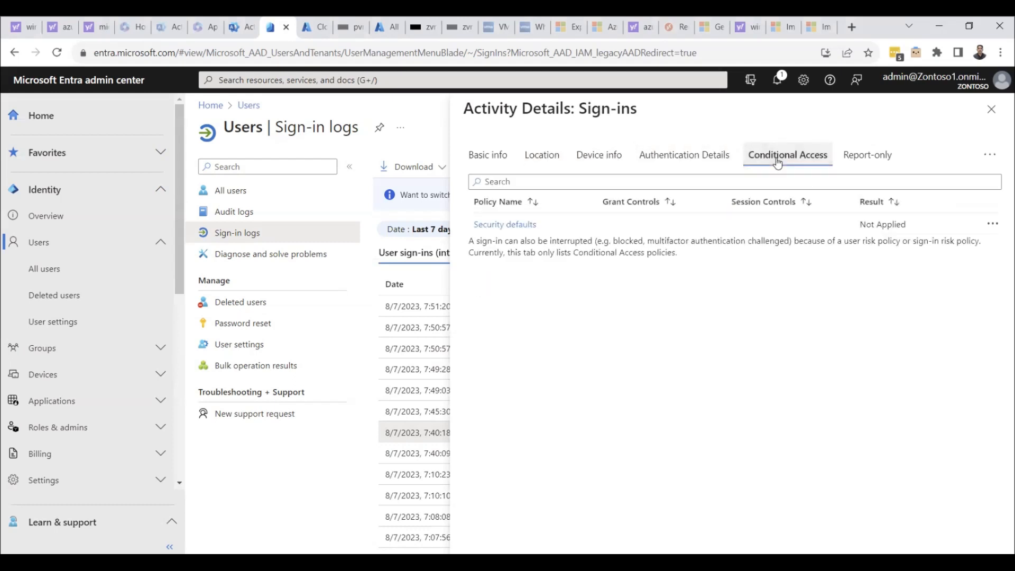
click(867, 168)
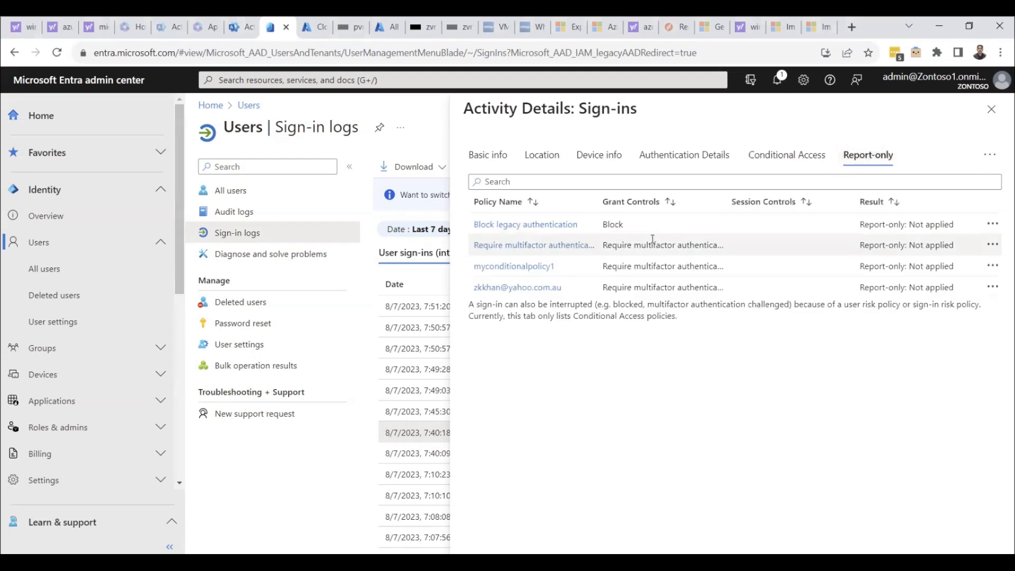
Examine the users' audit logs for the last month, including the details of a Change user password entry.
click(242, 212)
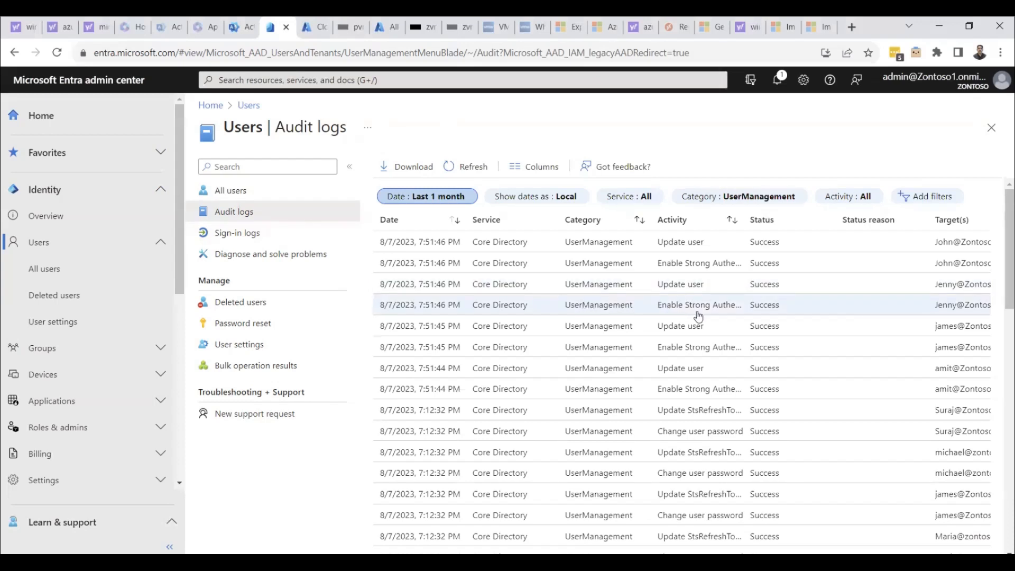
click(686, 437)
click(989, 108)
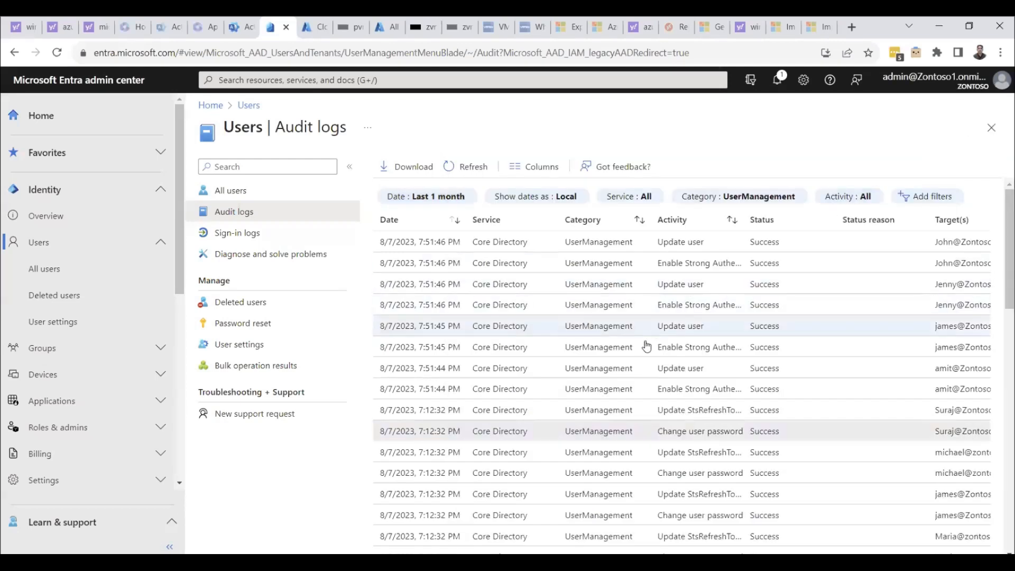
scroll(616, 396, down, 10)
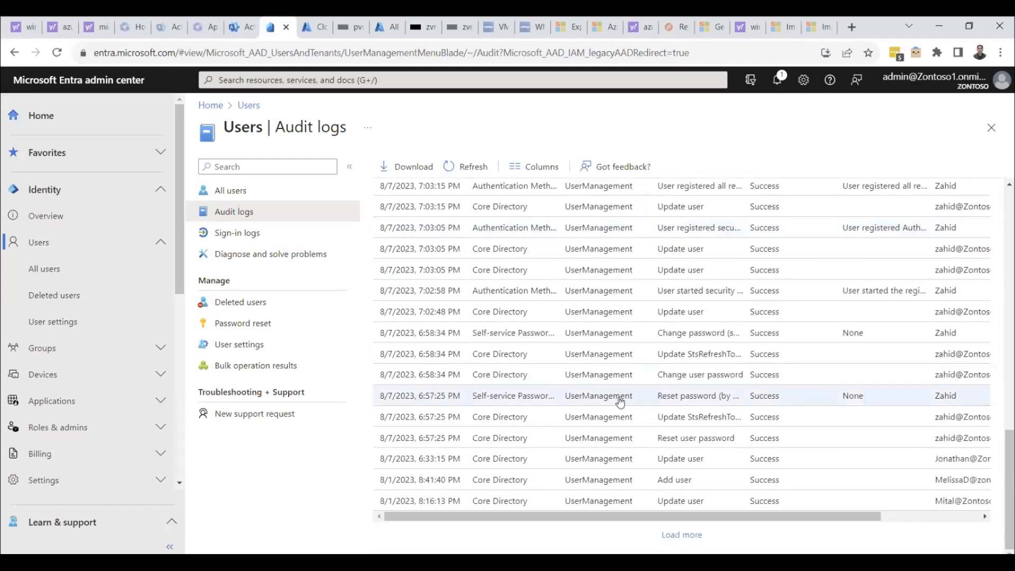
scroll(620, 403, up, 1)
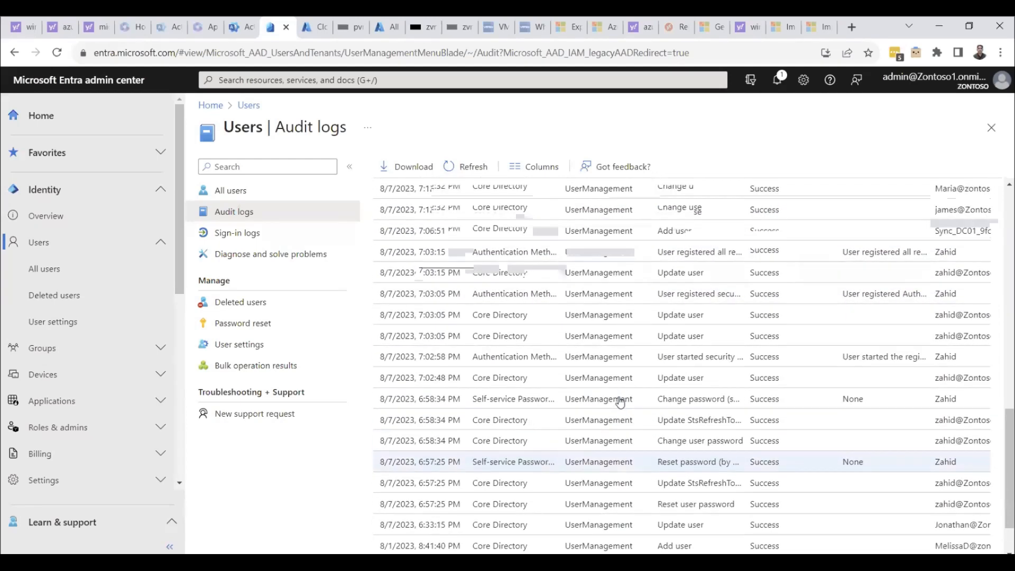
scroll(620, 403, up, 5)
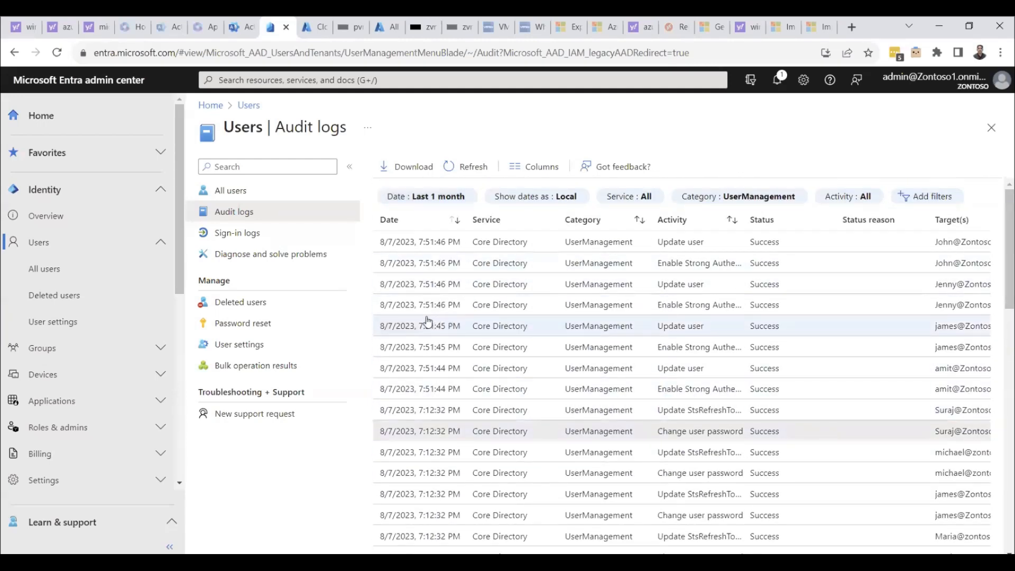
scroll(701, 303, down, 10)
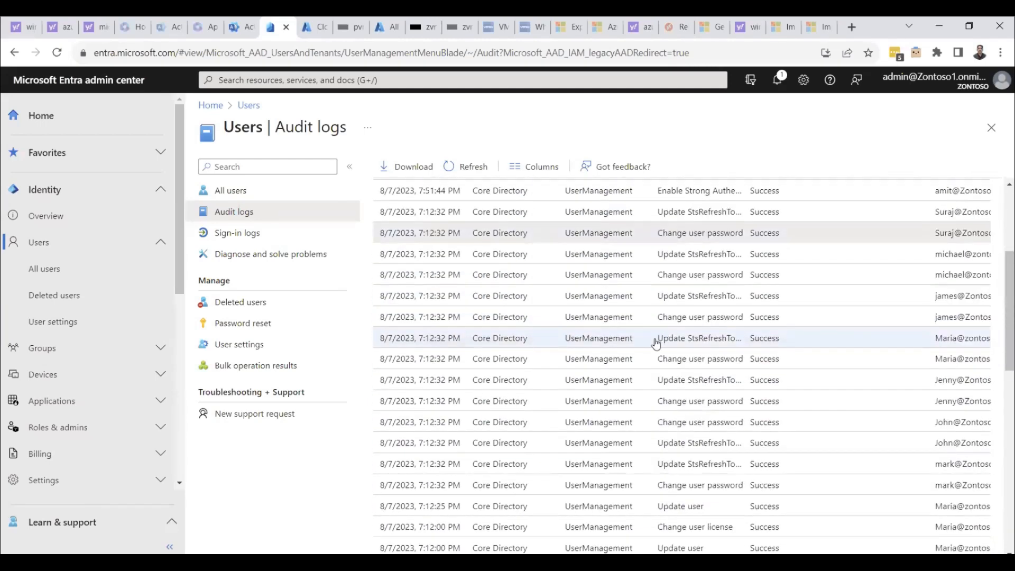
drag(828, 518, 560, 522)
scroll(654, 424, up, 10)
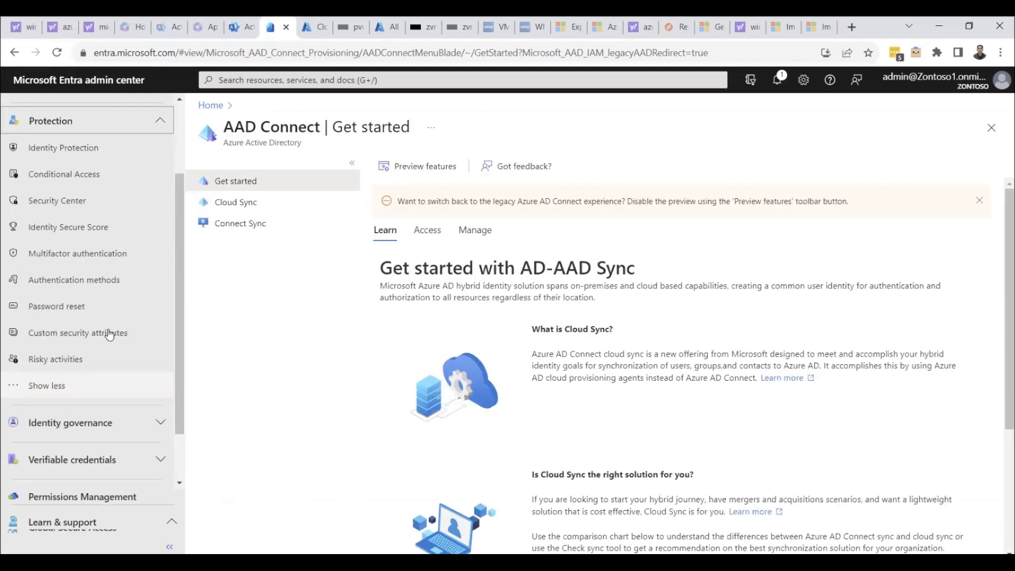
Start a new Conditional Access policy from the "Require multifactor authentication for admins" template and proceed to its review.
scroll(80, 317, up, 2)
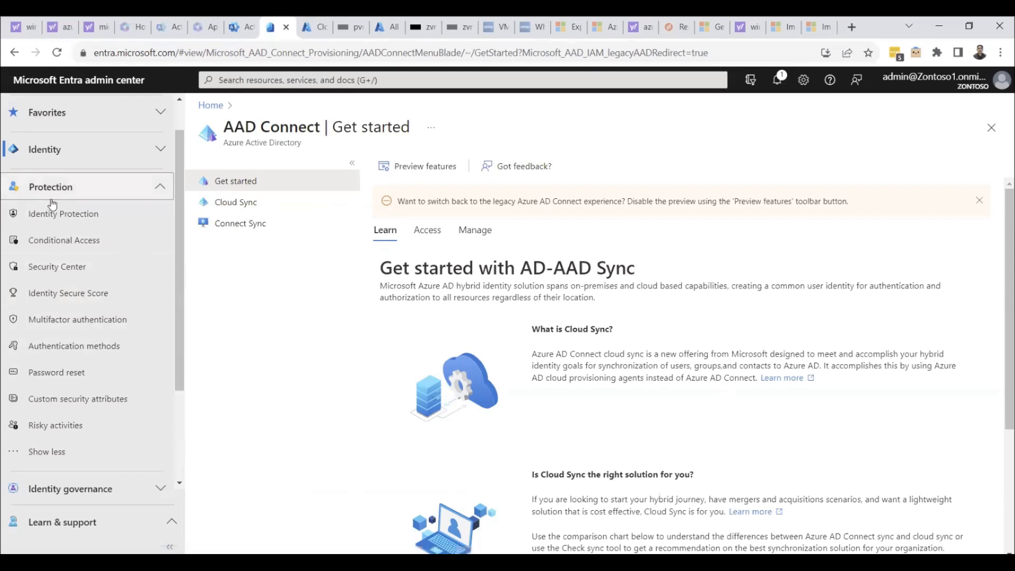
click(64, 247)
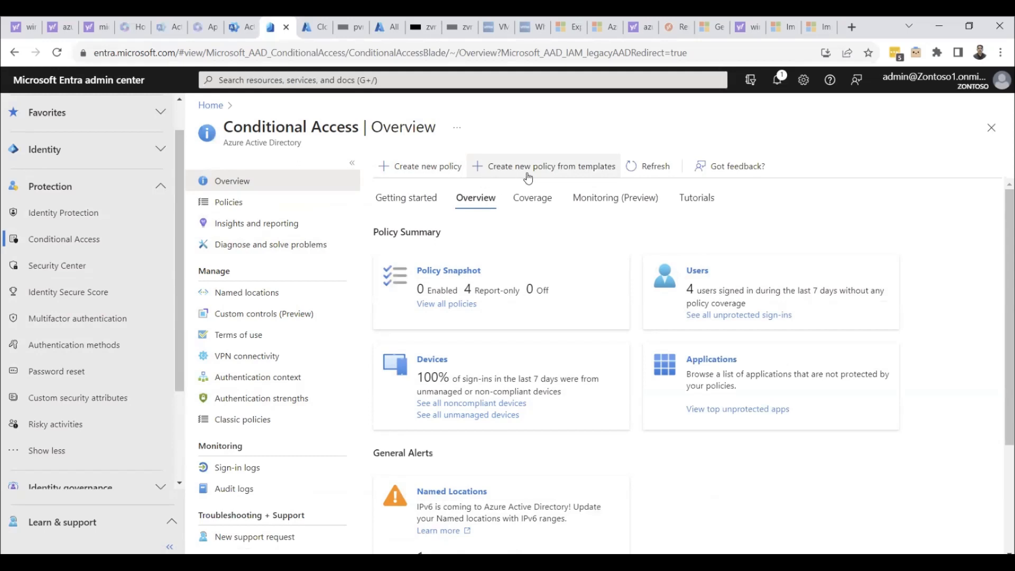
click(550, 175)
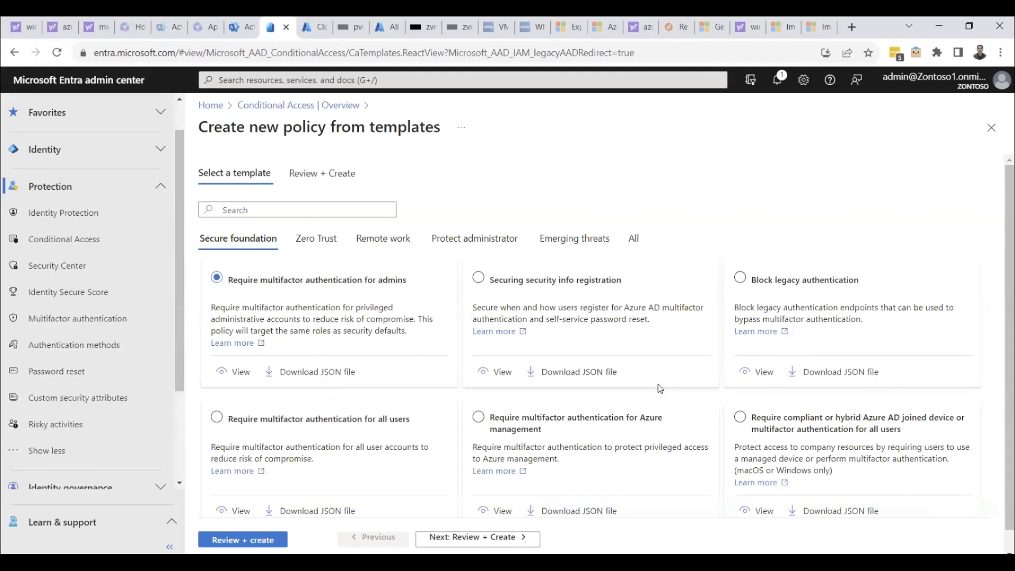
scroll(291, 414, down, 1)
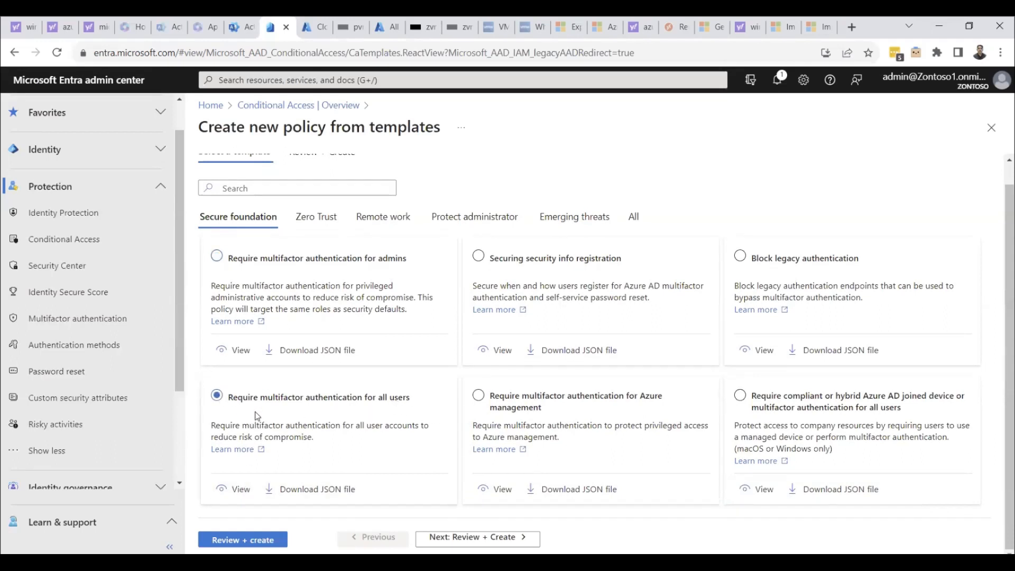
click(216, 259)
click(500, 543)
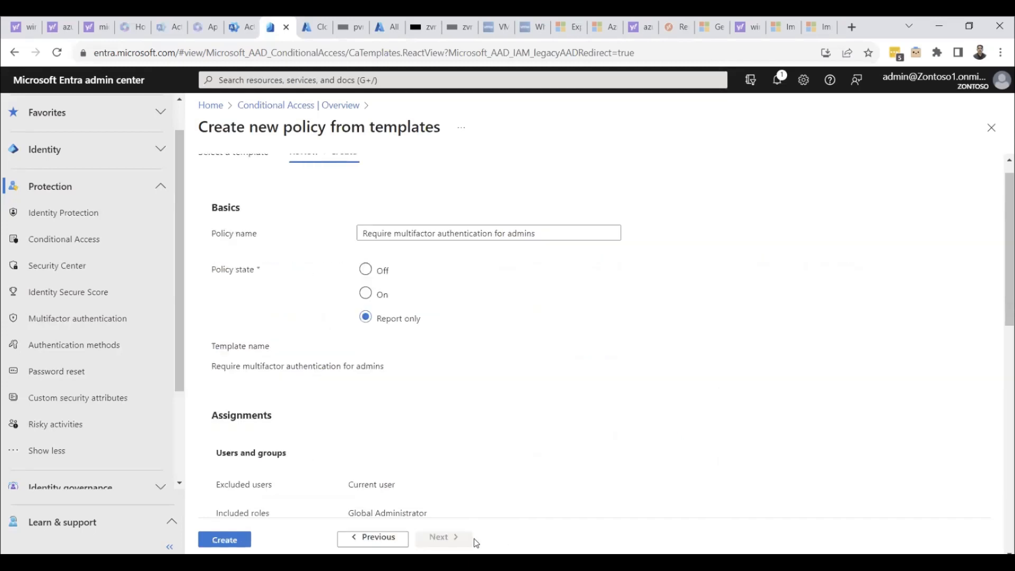
Set the policy state to On and review the policy's users and groups, cloud apps and grant access controls.
scroll(506, 434, up, 1)
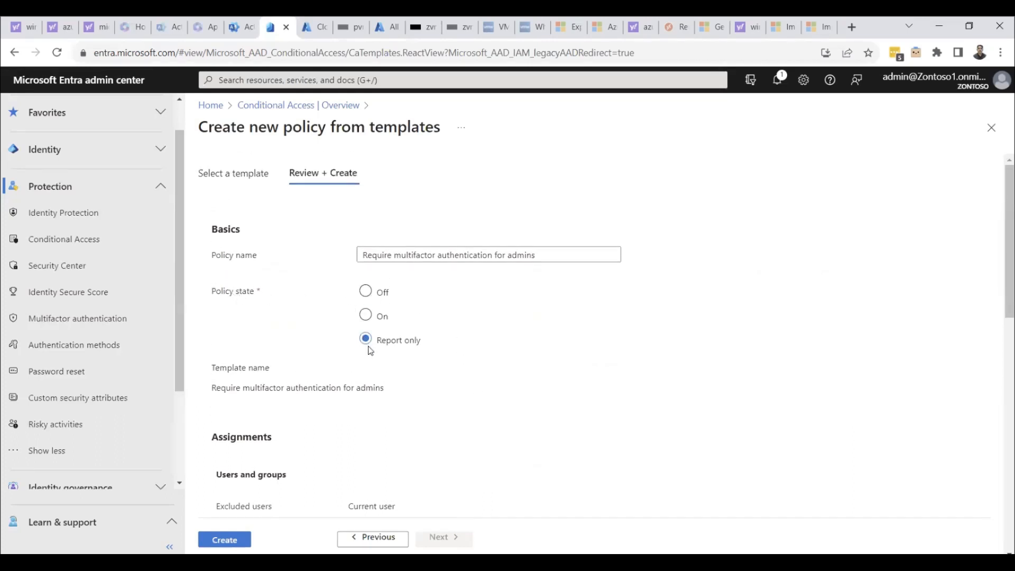
click(365, 315)
click(566, 254)
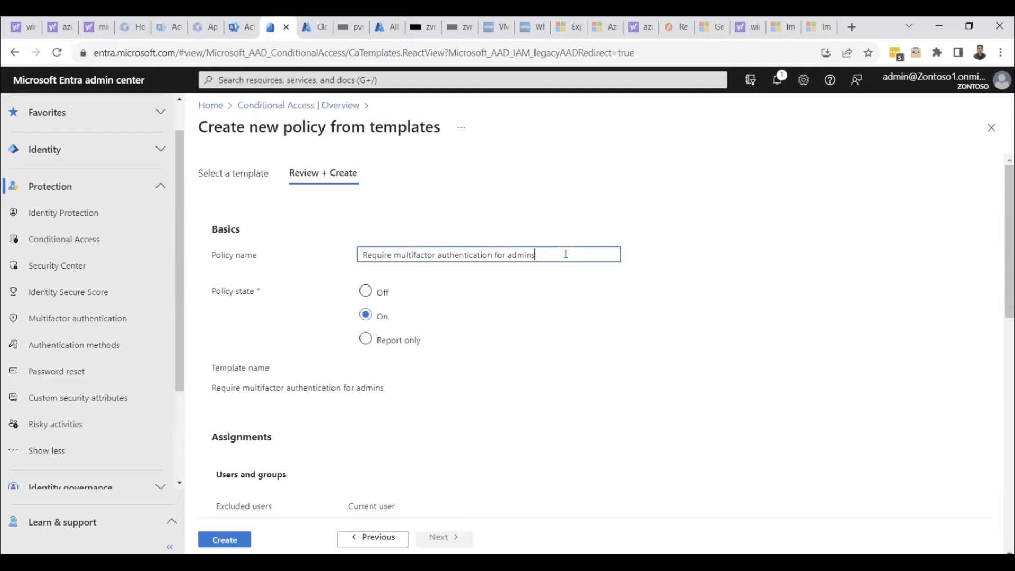
scroll(481, 379, down, 3)
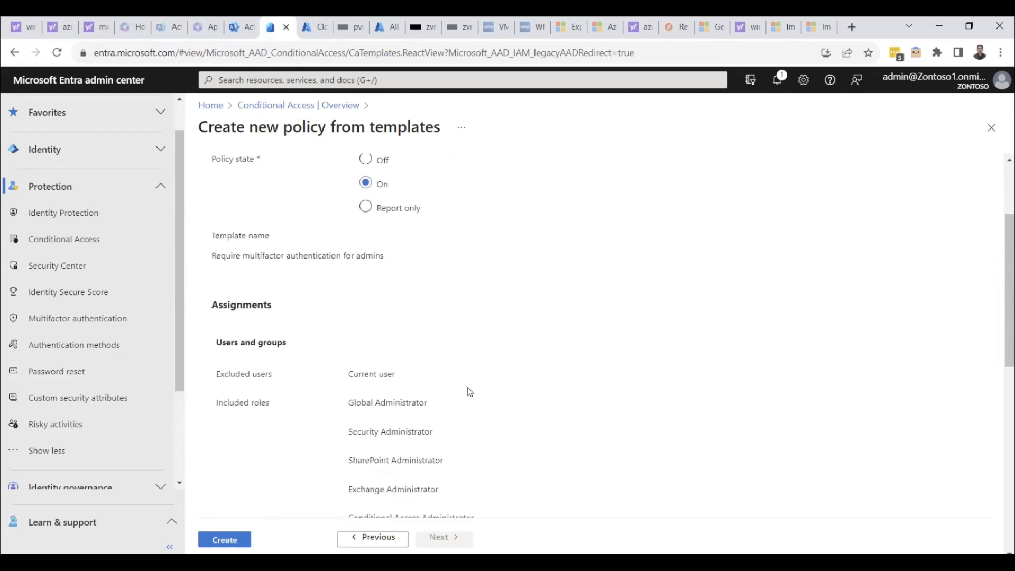
scroll(469, 392, down, 1)
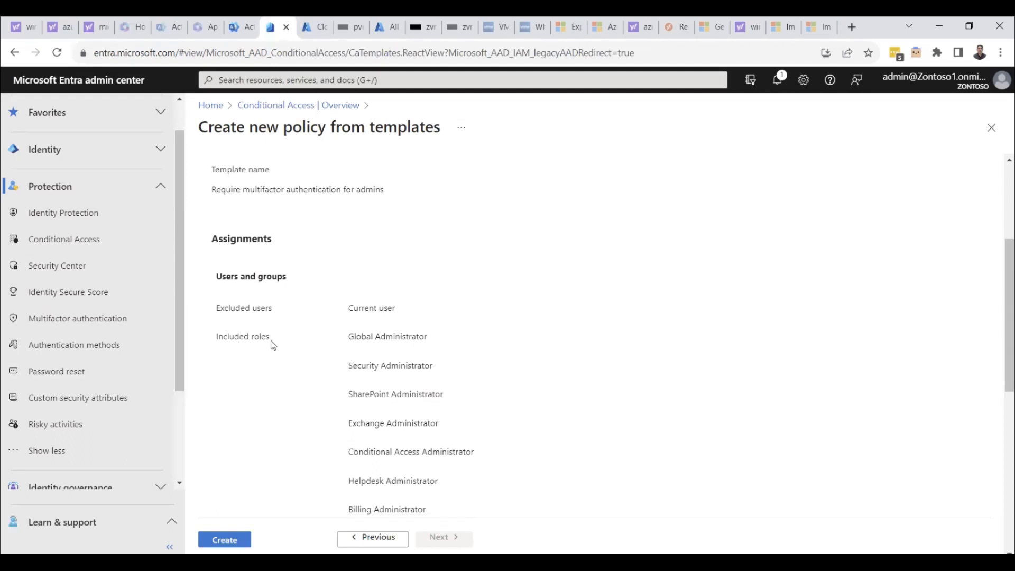
scroll(348, 345, down, 3)
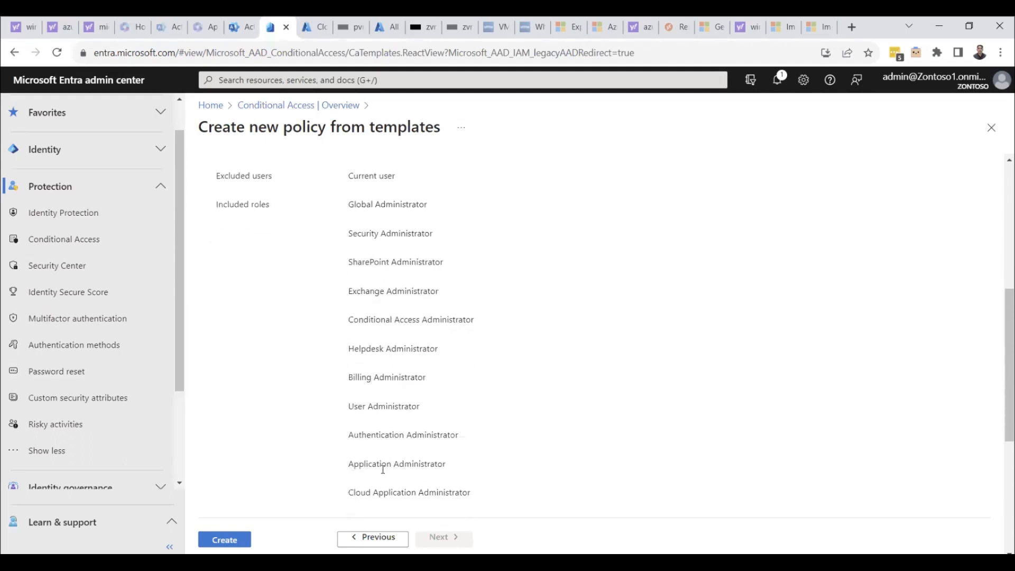
scroll(330, 500, down, 1)
scroll(329, 502, down, 4)
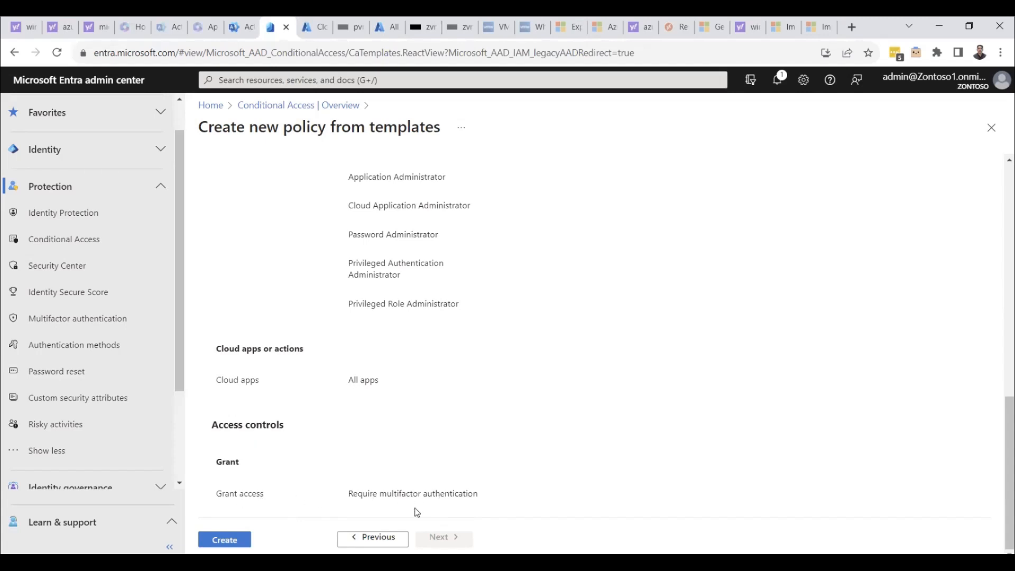
Create the multifactor authentication policy for admins with its state On, and change the policy state to Report only.
click(233, 541)
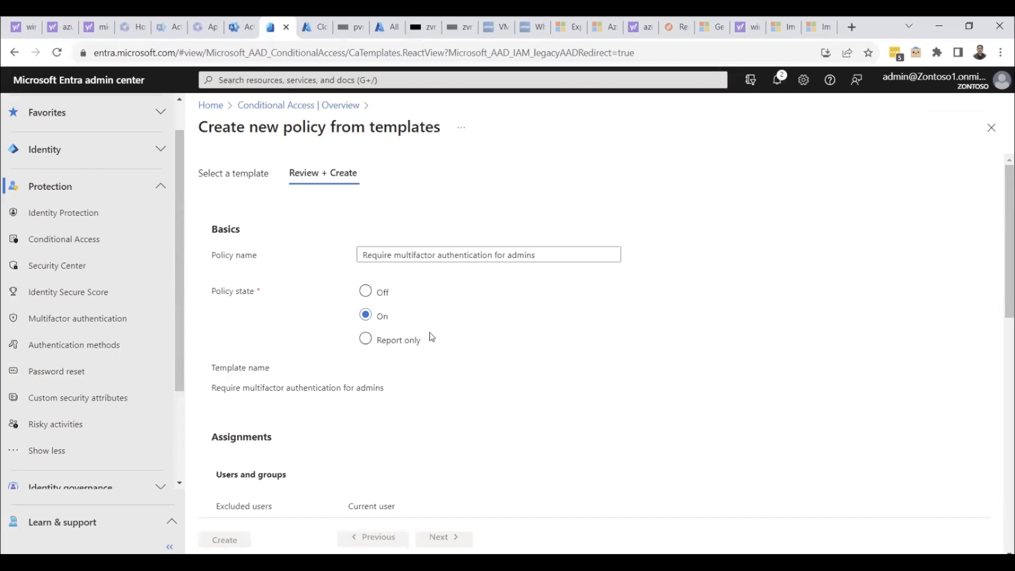
click(366, 339)
scroll(536, 345, down, 10)
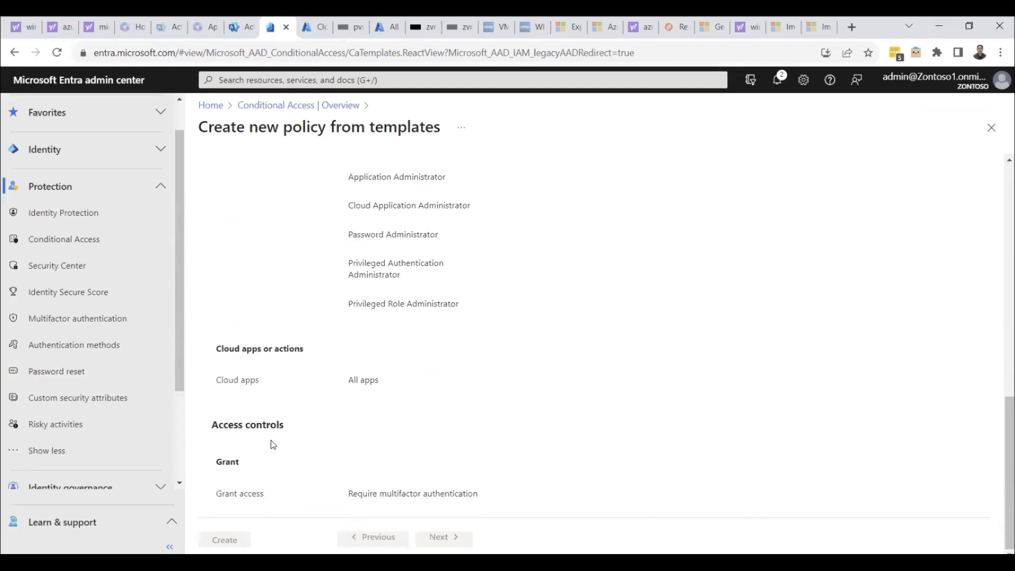
Return to the template selection and browse the Zero Trust, Remote work and Protect administrator template categories.
scroll(385, 404, up, 9)
click(239, 176)
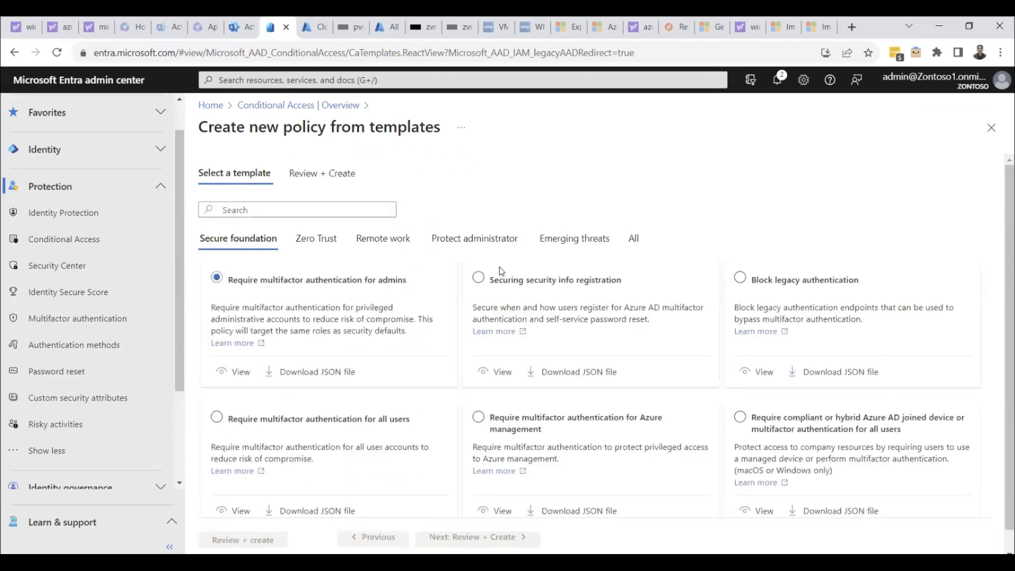
click(320, 241)
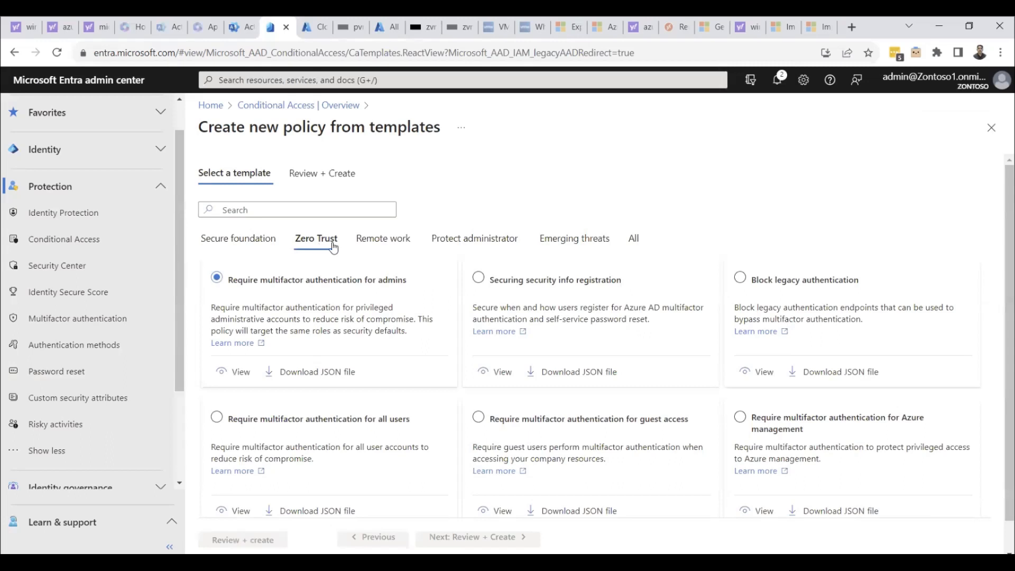
click(398, 244)
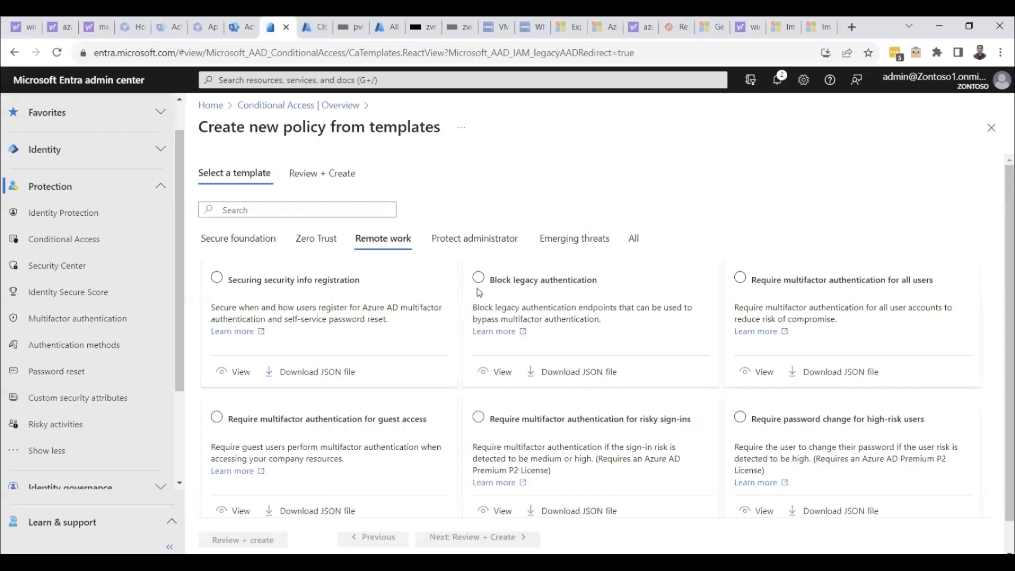
click(464, 243)
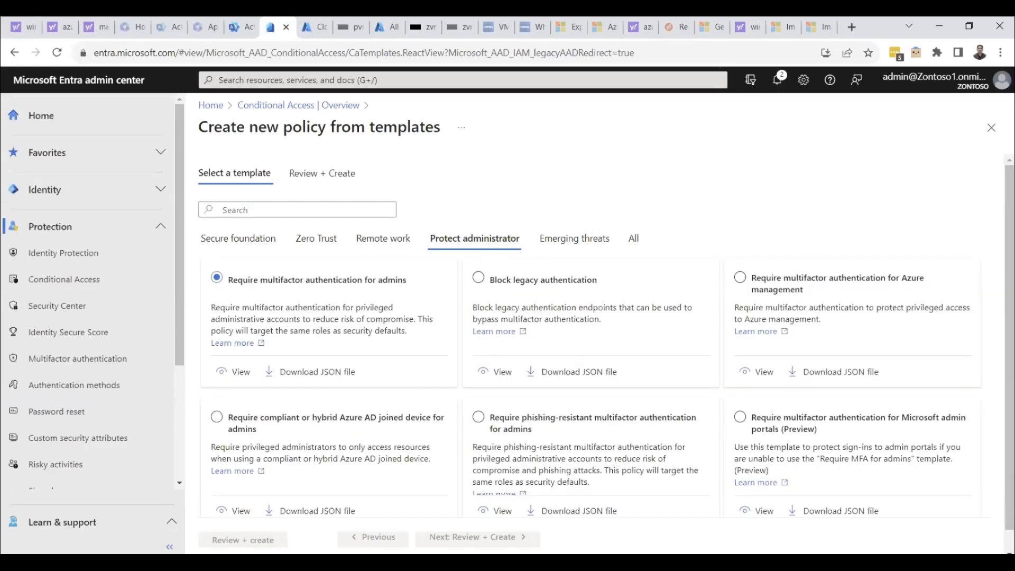
Switch to the MS-102T00A PowerPoint presentation with the password management module's Summary slide.
click(639, 564)
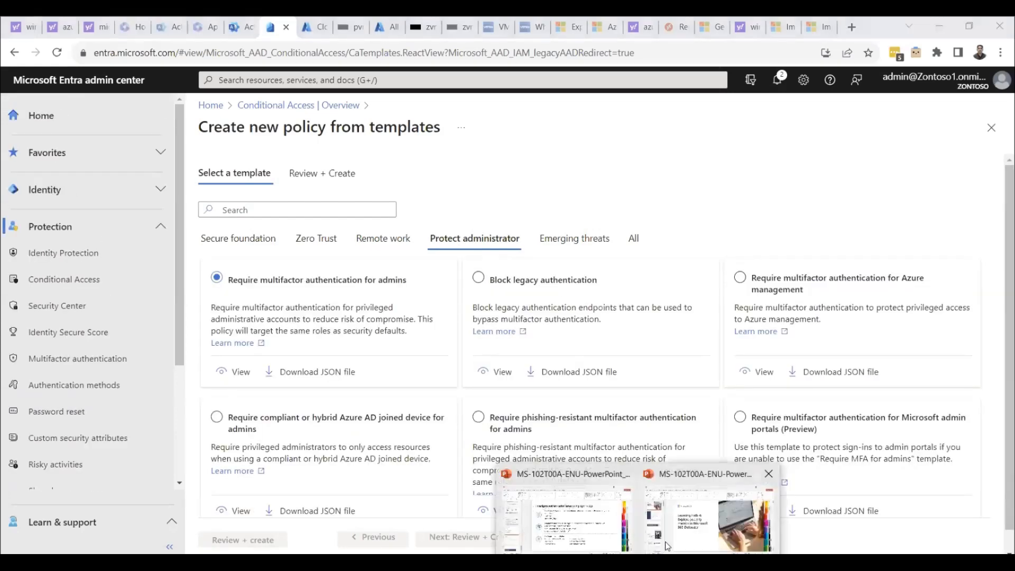
click(569, 526)
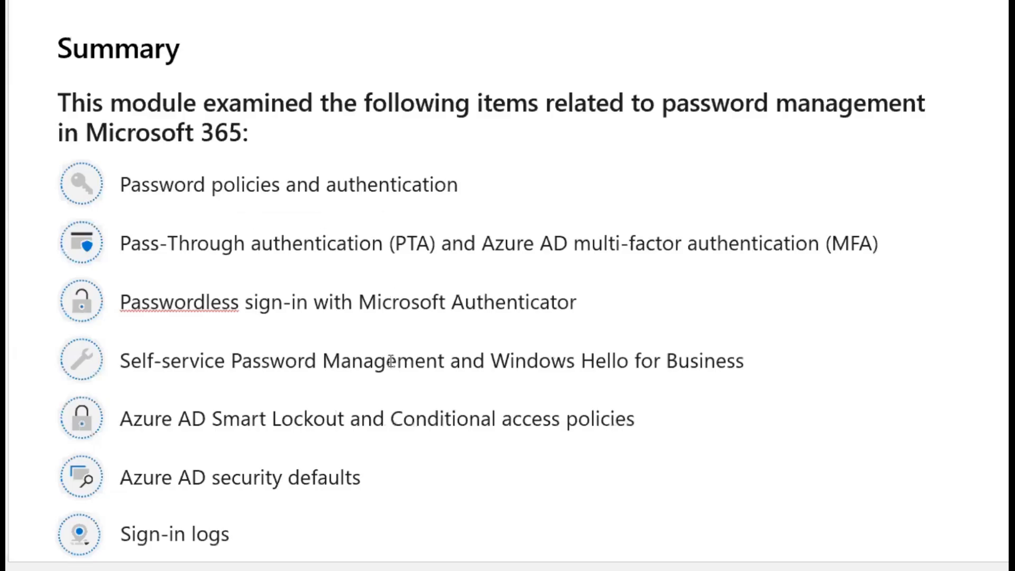